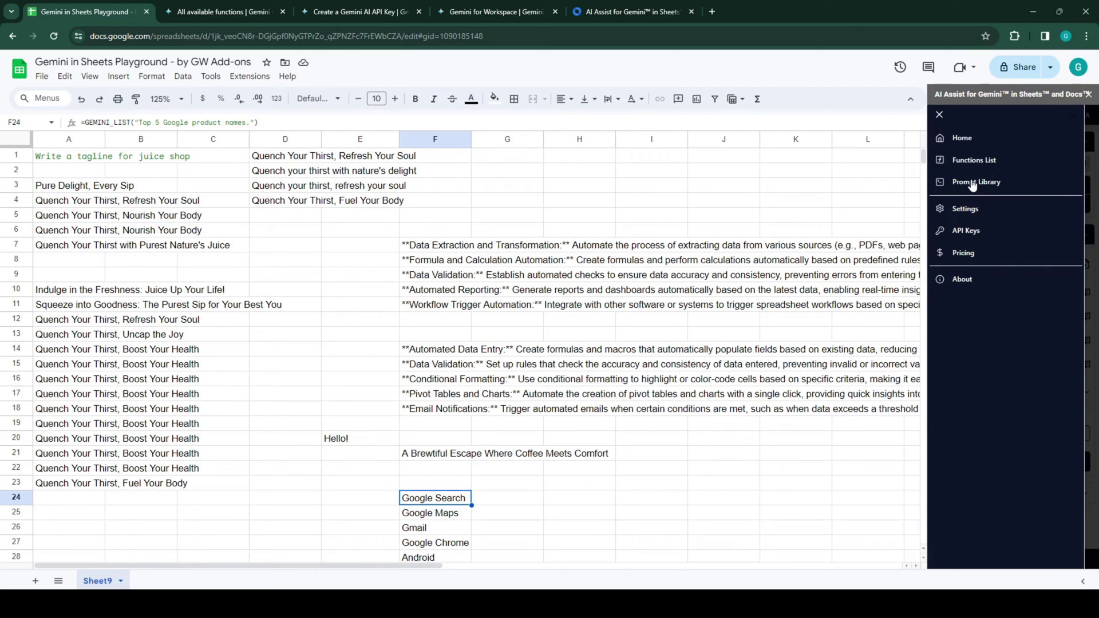
Step: Open the Prompt Library in the AI Assist for Gemini sidebar
click(973, 184)
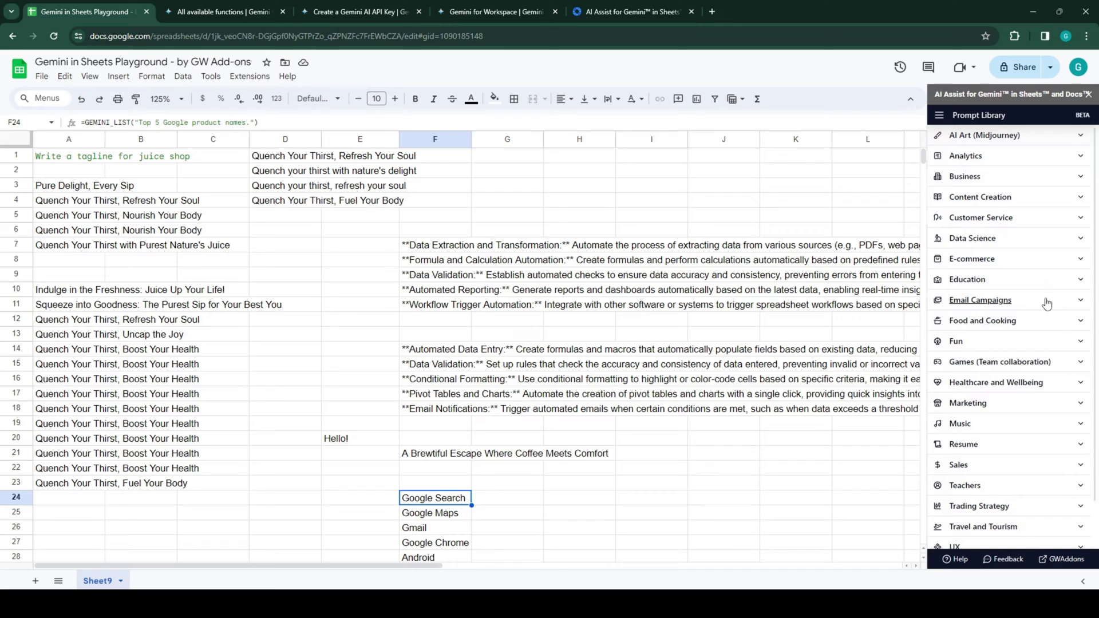
scroll(1047, 305, down, 1)
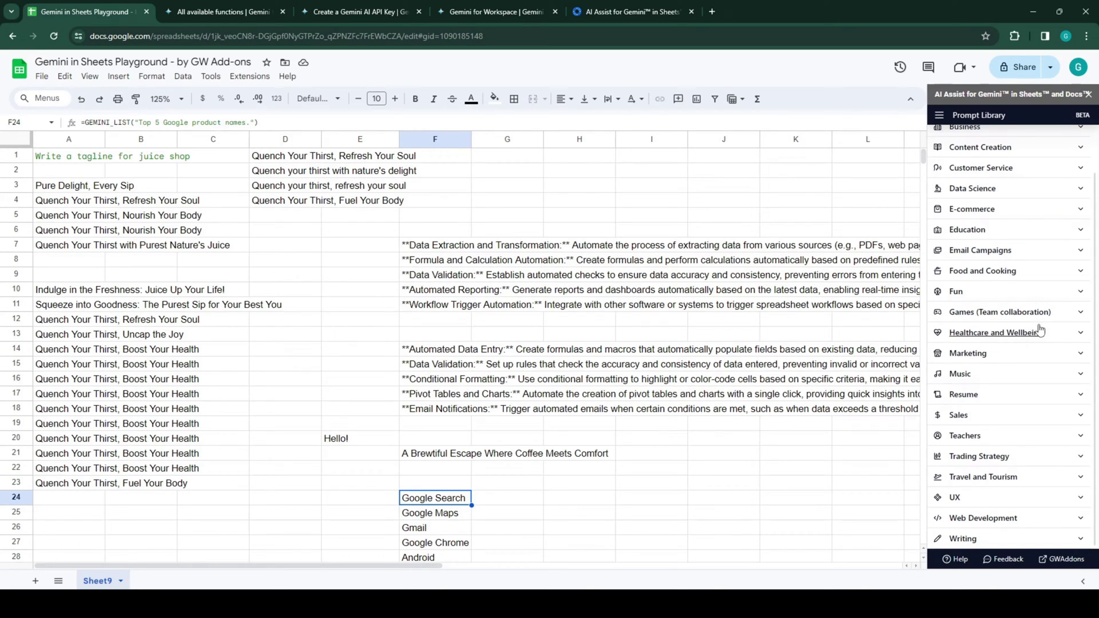
Step: Expand the Customer Service prompts, clear range A1:I28, and select cell B2
click(1082, 170)
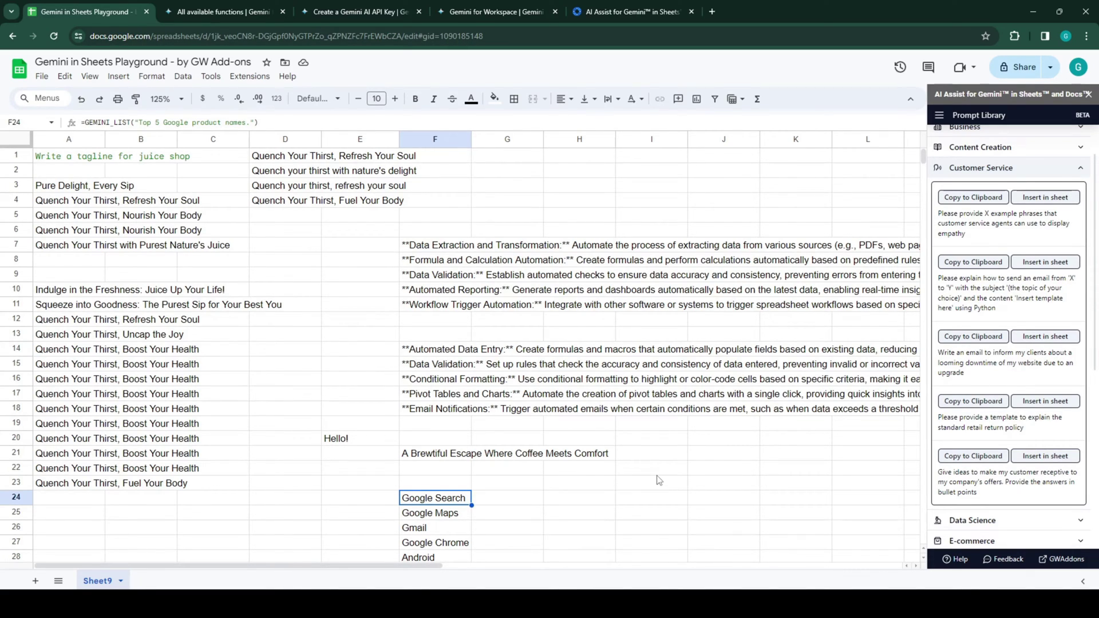
drag(67, 157, 685, 570)
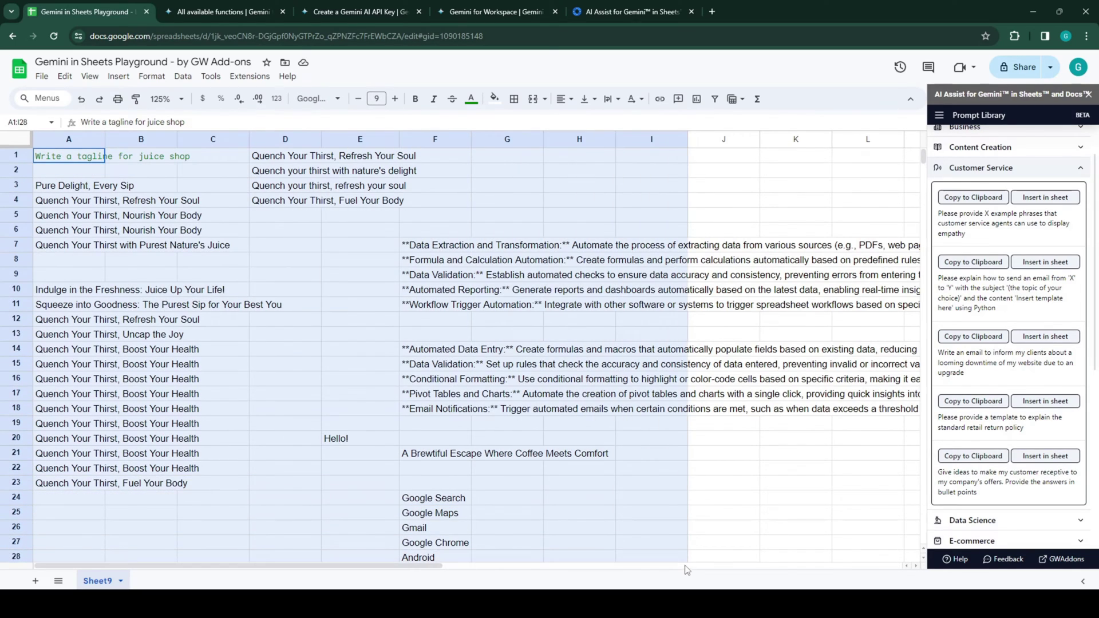
key(Delete)
scroll(362, 425, up, 2)
click(117, 262)
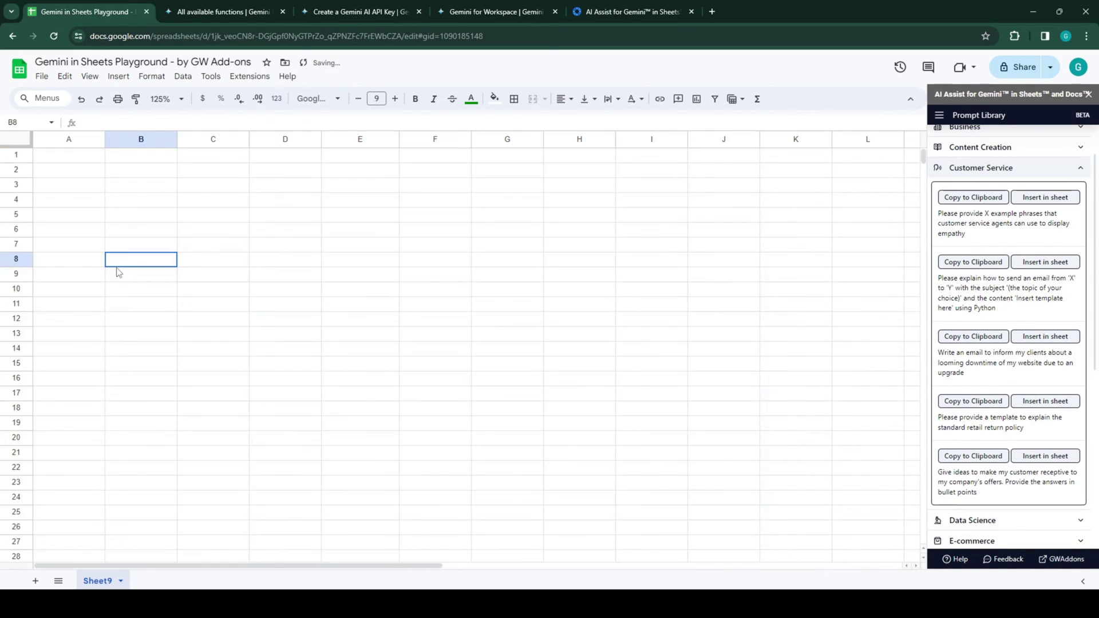
click(131, 173)
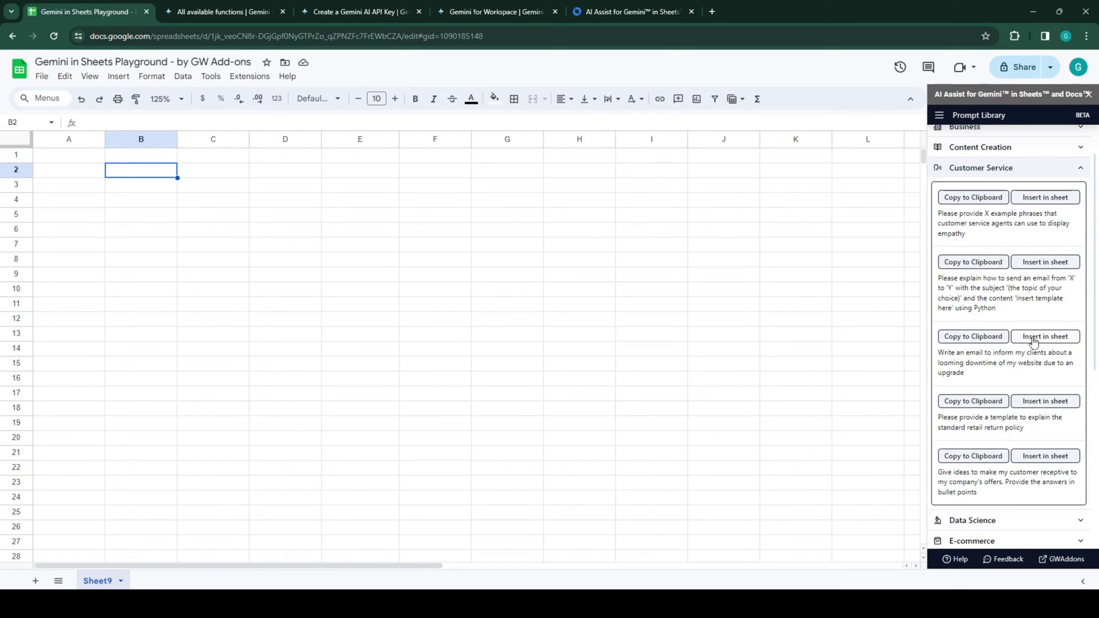
Step: Insert the website-downtime client email prompt into B2 and widen column B
click(1054, 344)
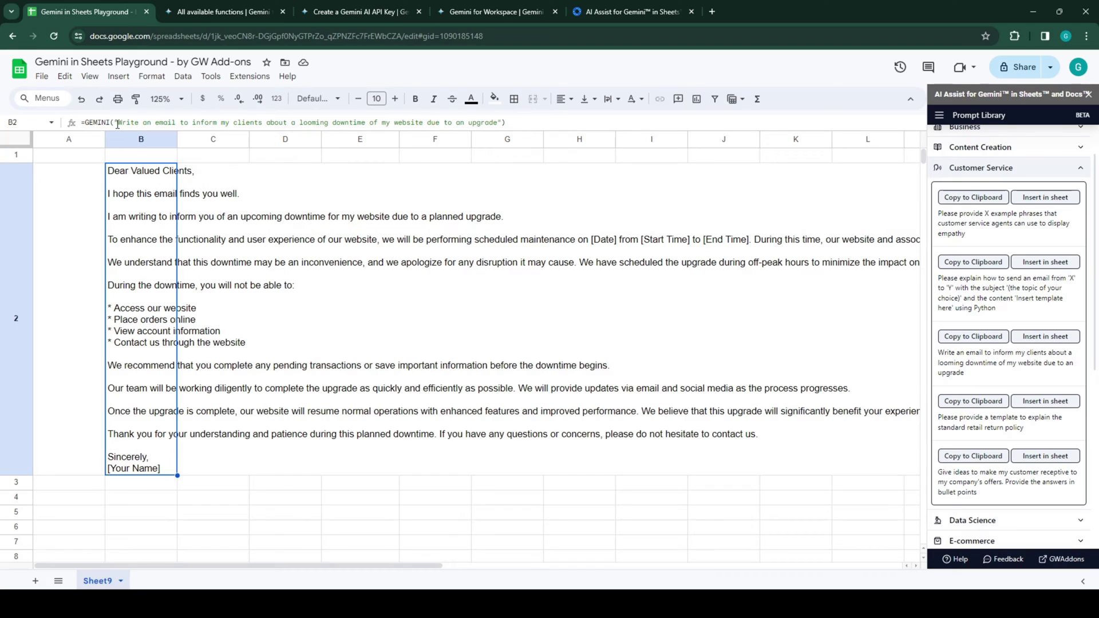
drag(177, 140, 548, 190)
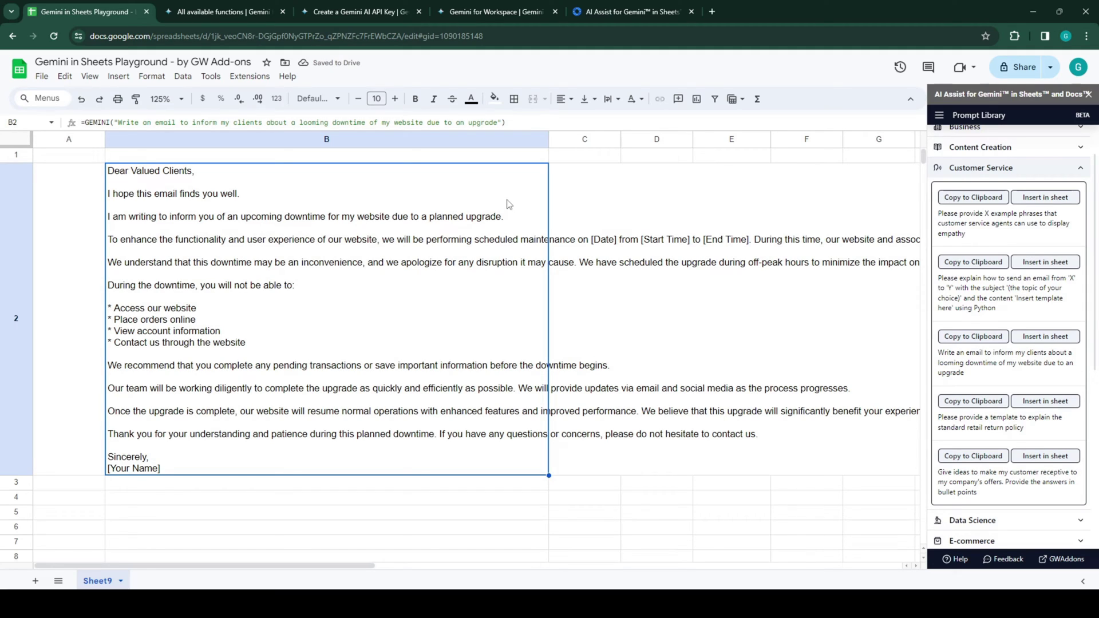
Step: Clear B2 and paste the copied return-policy prompt into cell B3
key(Delete)
click(289, 234)
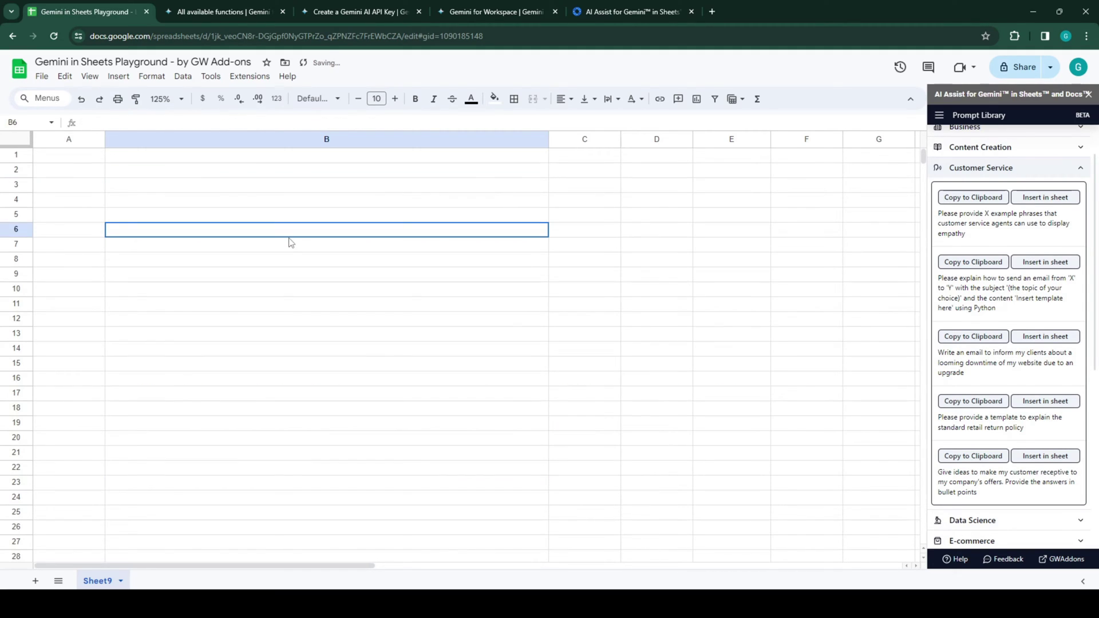
click(957, 410)
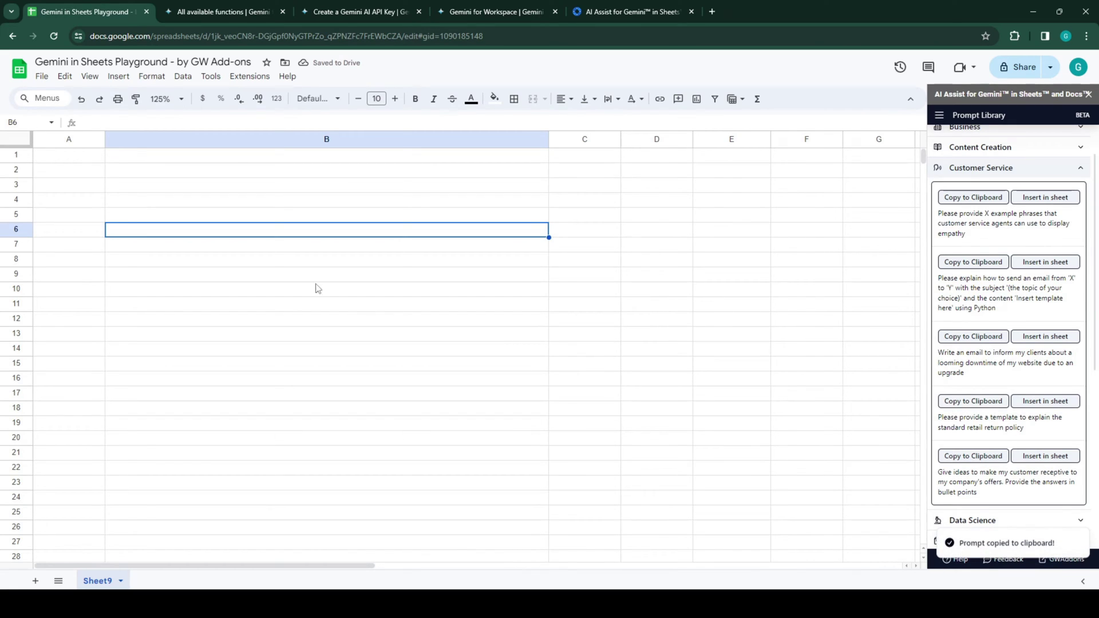
click(153, 182)
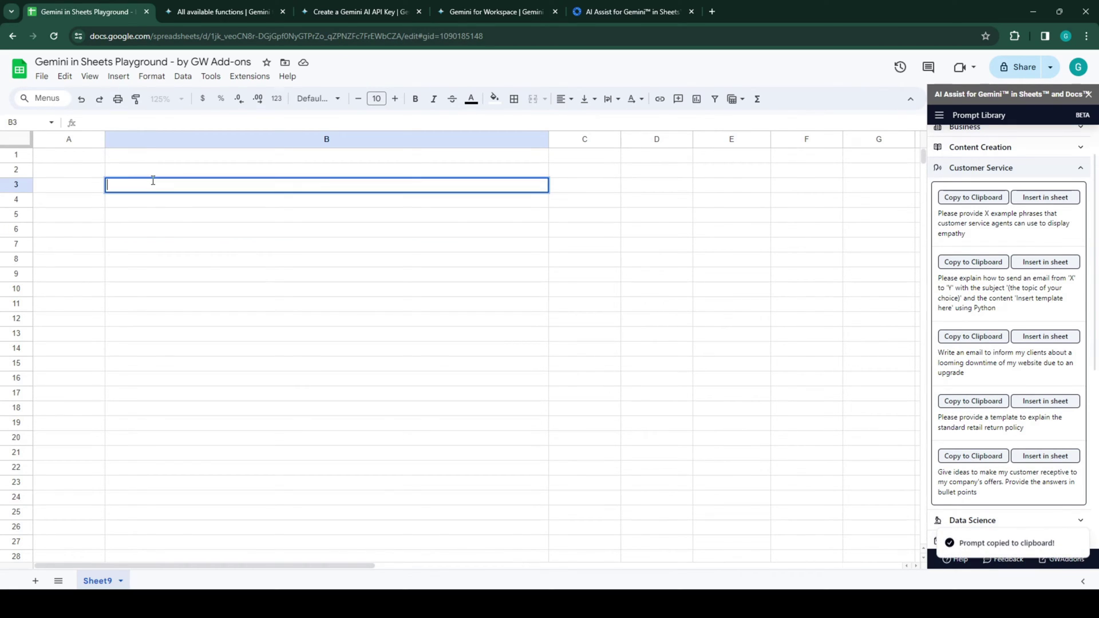
click(150, 206)
key(ctrl+v)
Step: Enter =GEMINI(B3) in B4 to generate the return policy, then select B2:B4
click(146, 205)
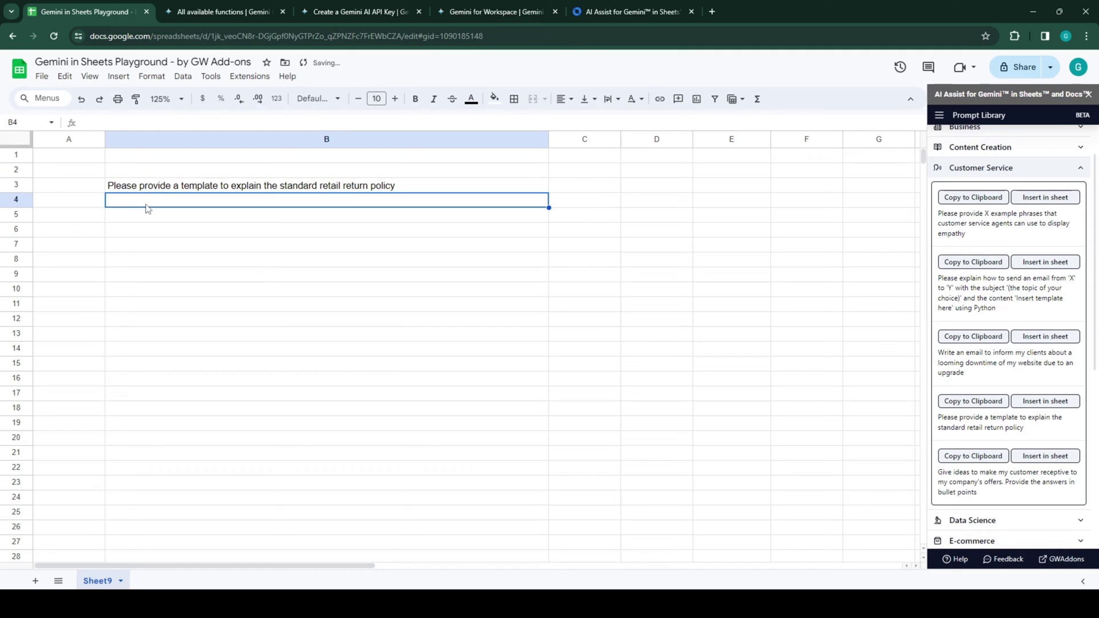
text(=gemini)
key(Tab)
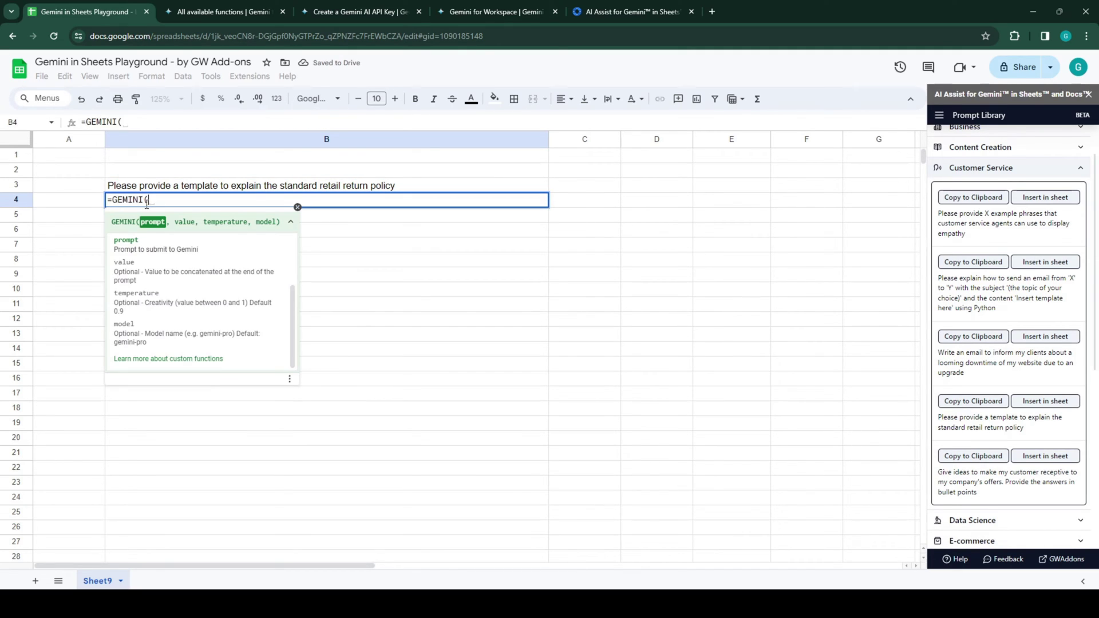
click(161, 190)
key(Return)
scroll(1060, 348, down, 1)
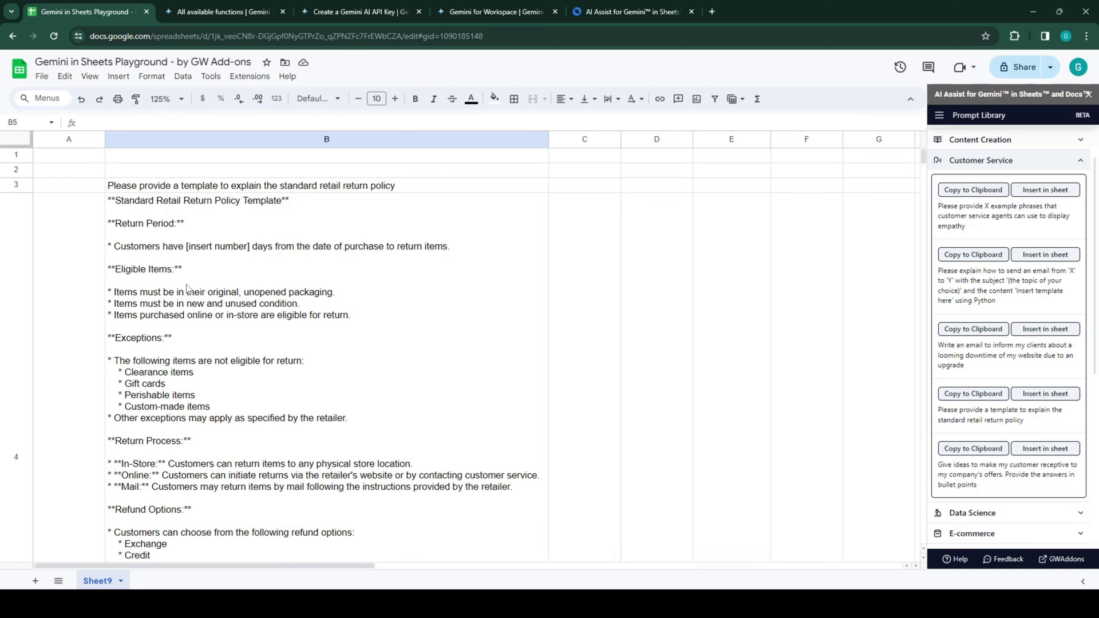
click(221, 361)
scroll(221, 361, down, 1)
scroll(221, 361, down, 3)
scroll(221, 361, up, 3)
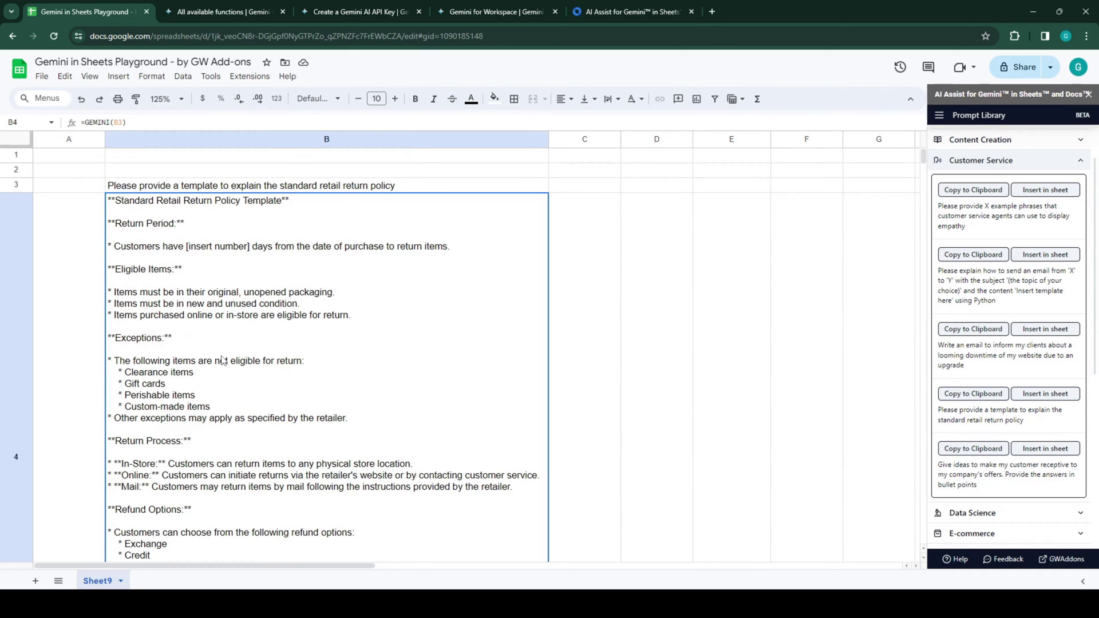
drag(145, 168, 163, 319)
Step: Clear B2:B4 and switch the library from Customer Service to Sales prompts
key(Delete)
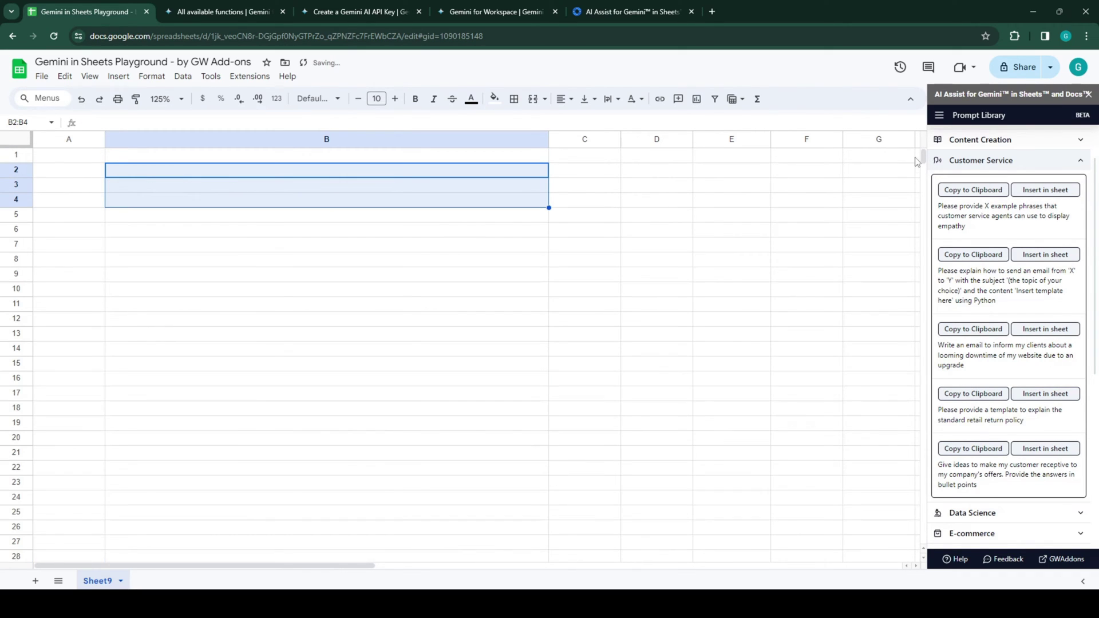
click(1018, 161)
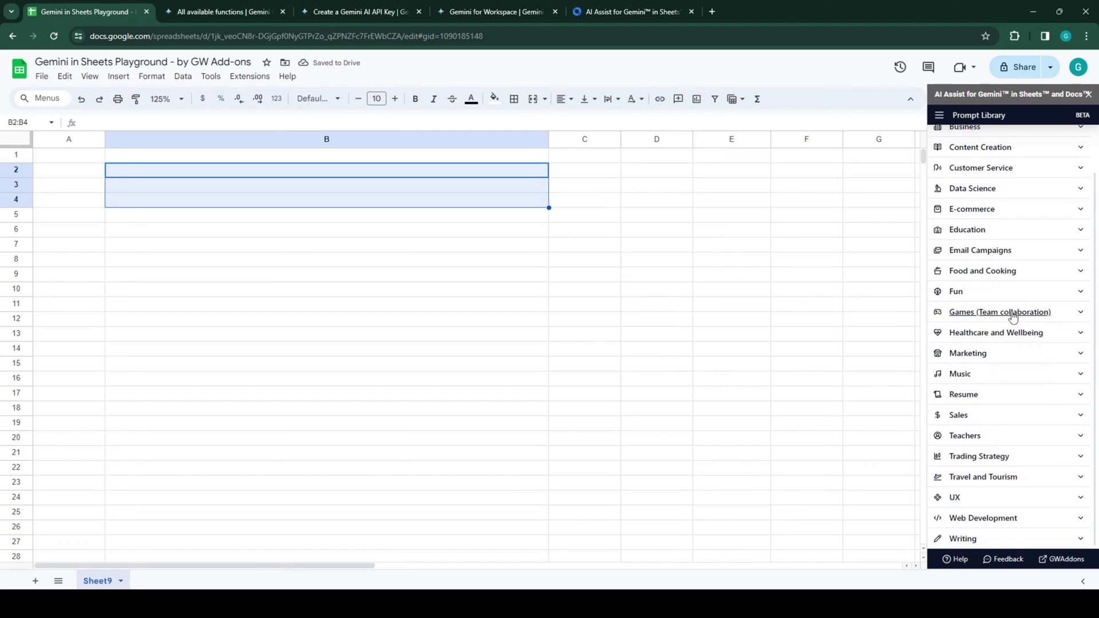
click(959, 415)
scroll(999, 395, down, 5)
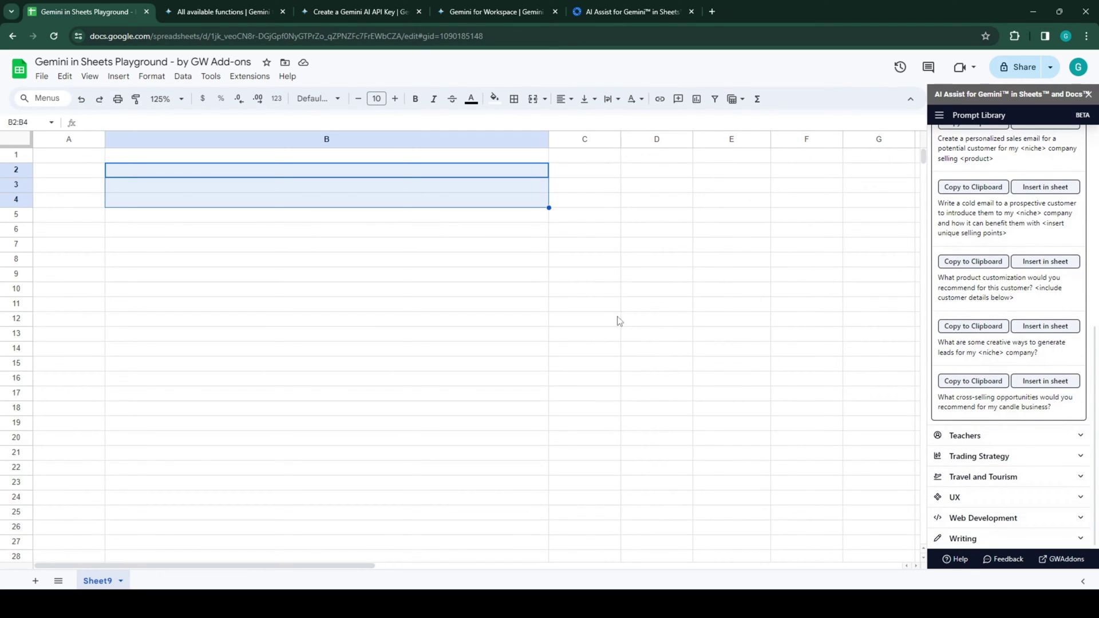
Step: Generate candle-business cross-selling ideas in B5, collapse Sales, then clear B5
click(320, 284)
click(215, 216)
click(1036, 386)
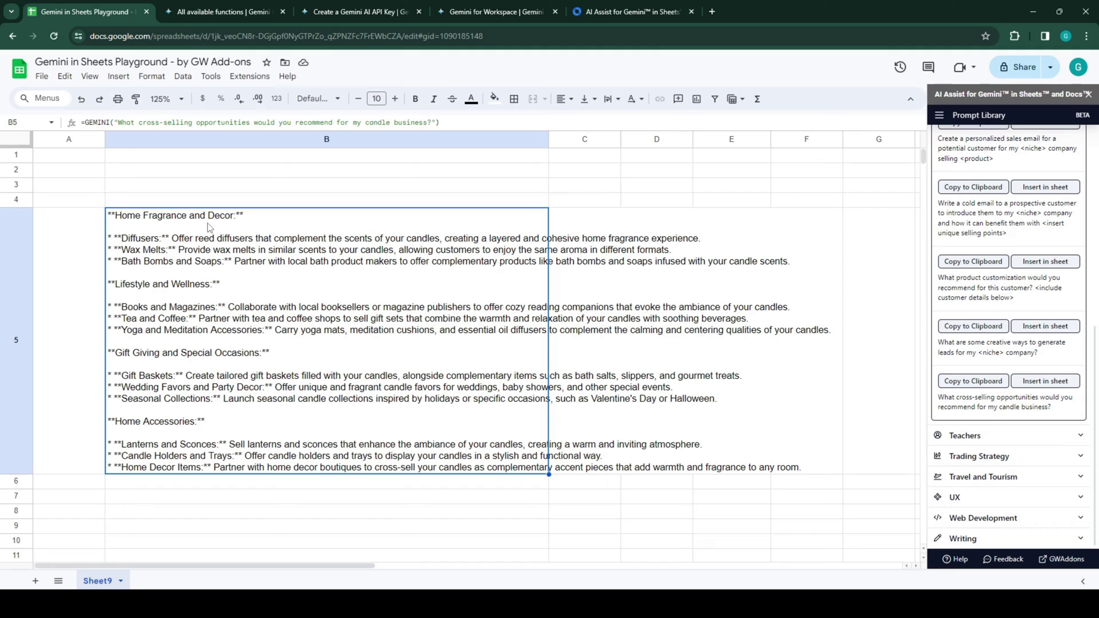
scroll(987, 216, up, 2)
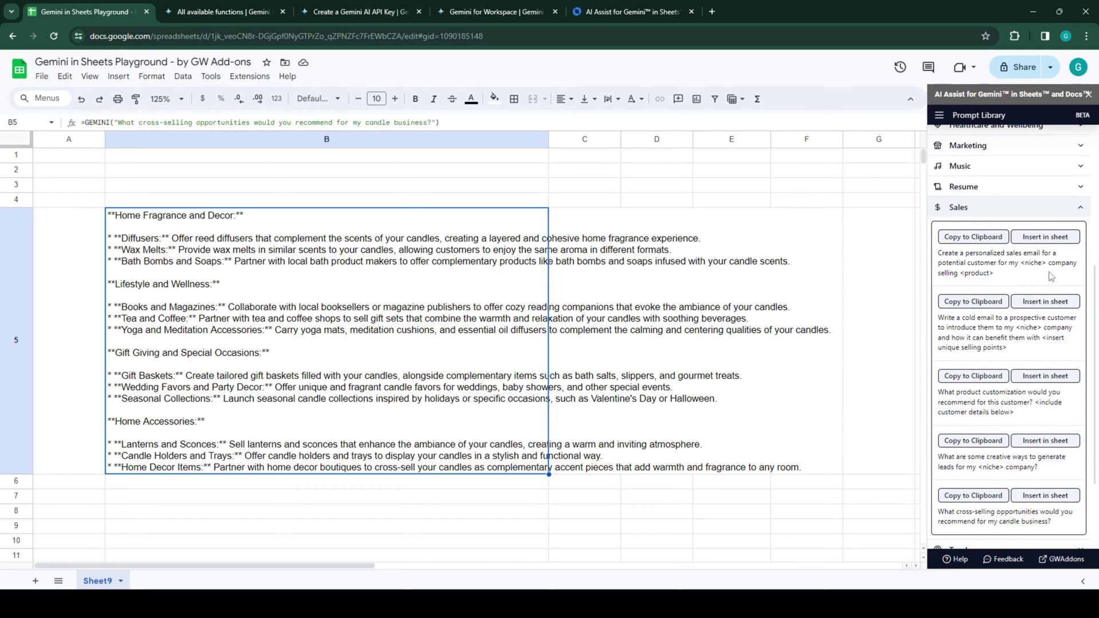
click(978, 209)
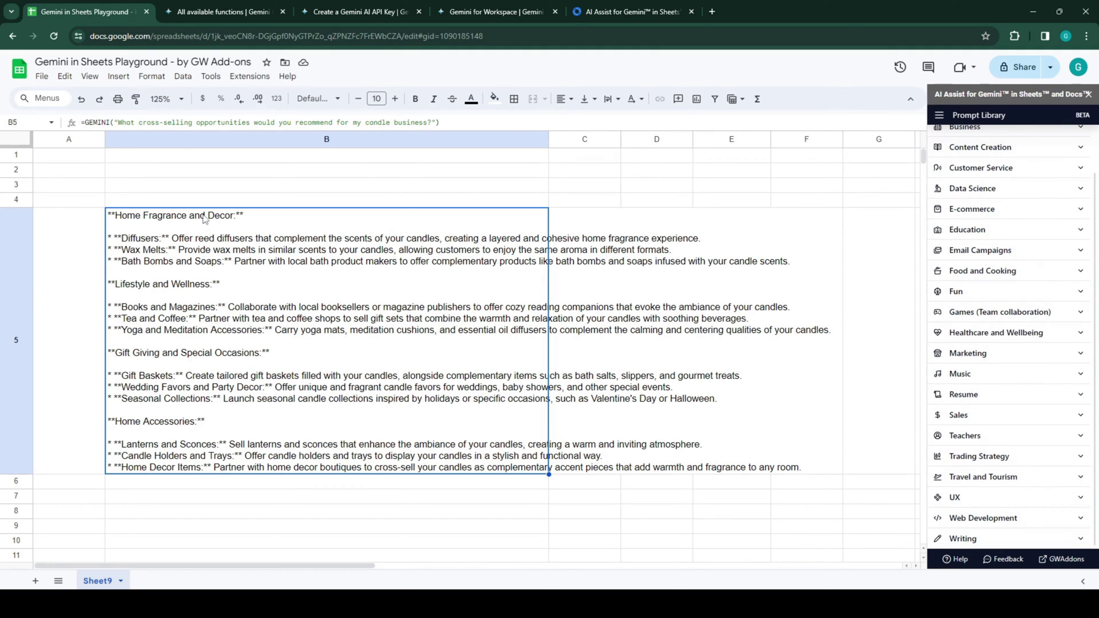
key(Delete)
Step: Insert the pun-filled happy birthday message prompt from the Fun category
click(994, 294)
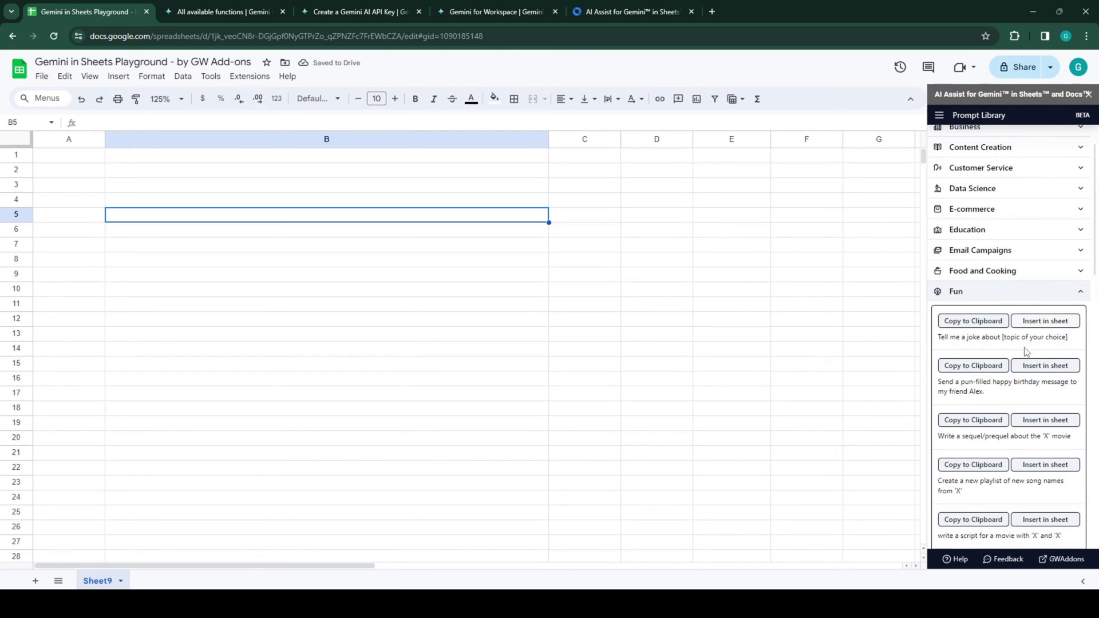
click(1066, 369)
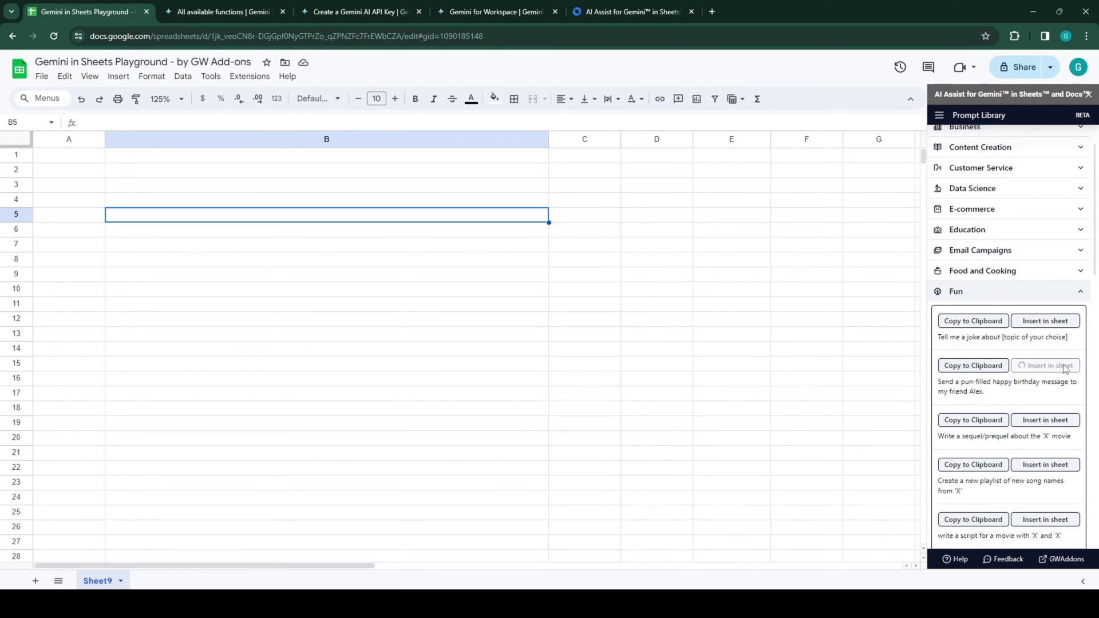